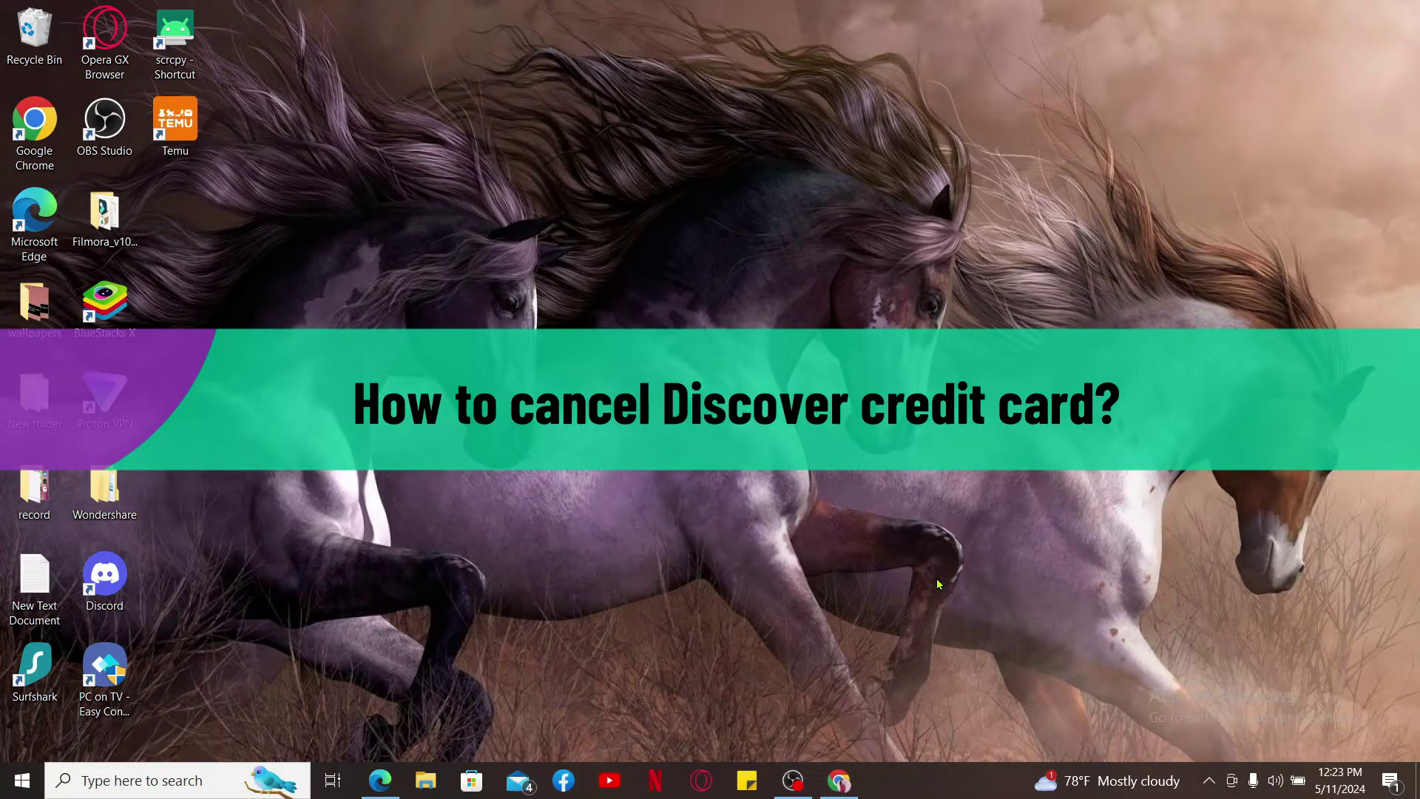
Open a new Chrome tab and load discover.com
click(839, 780)
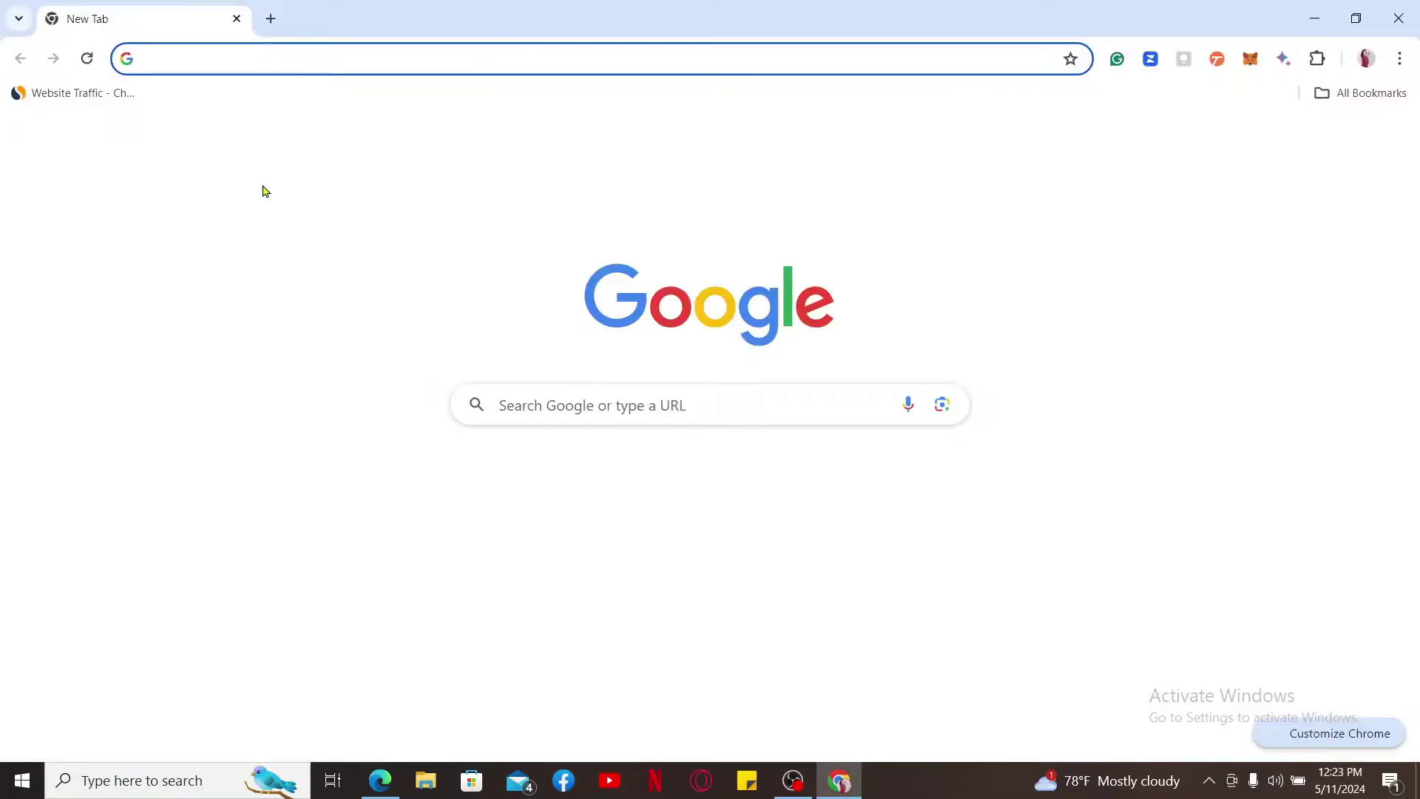
text(discover.com)
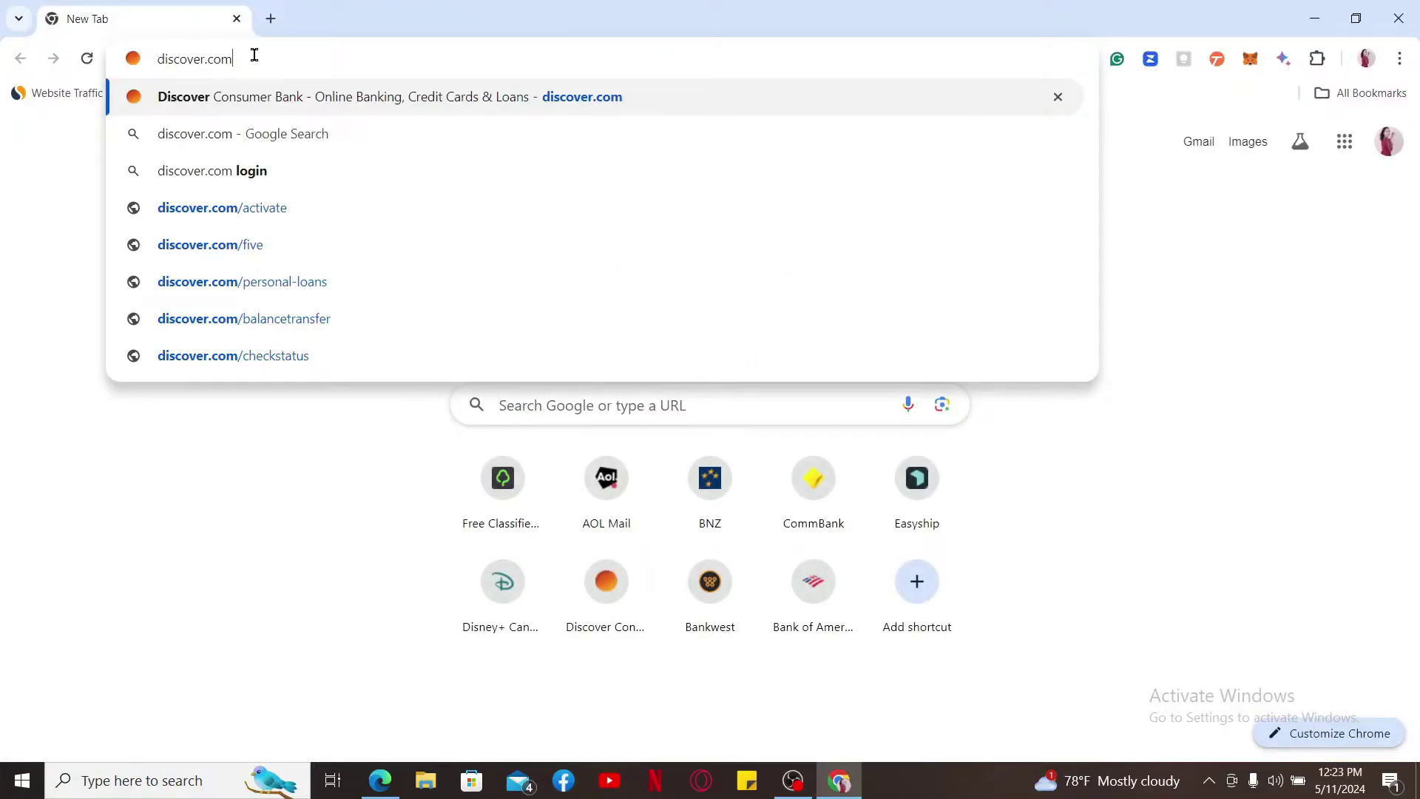
key(Return)
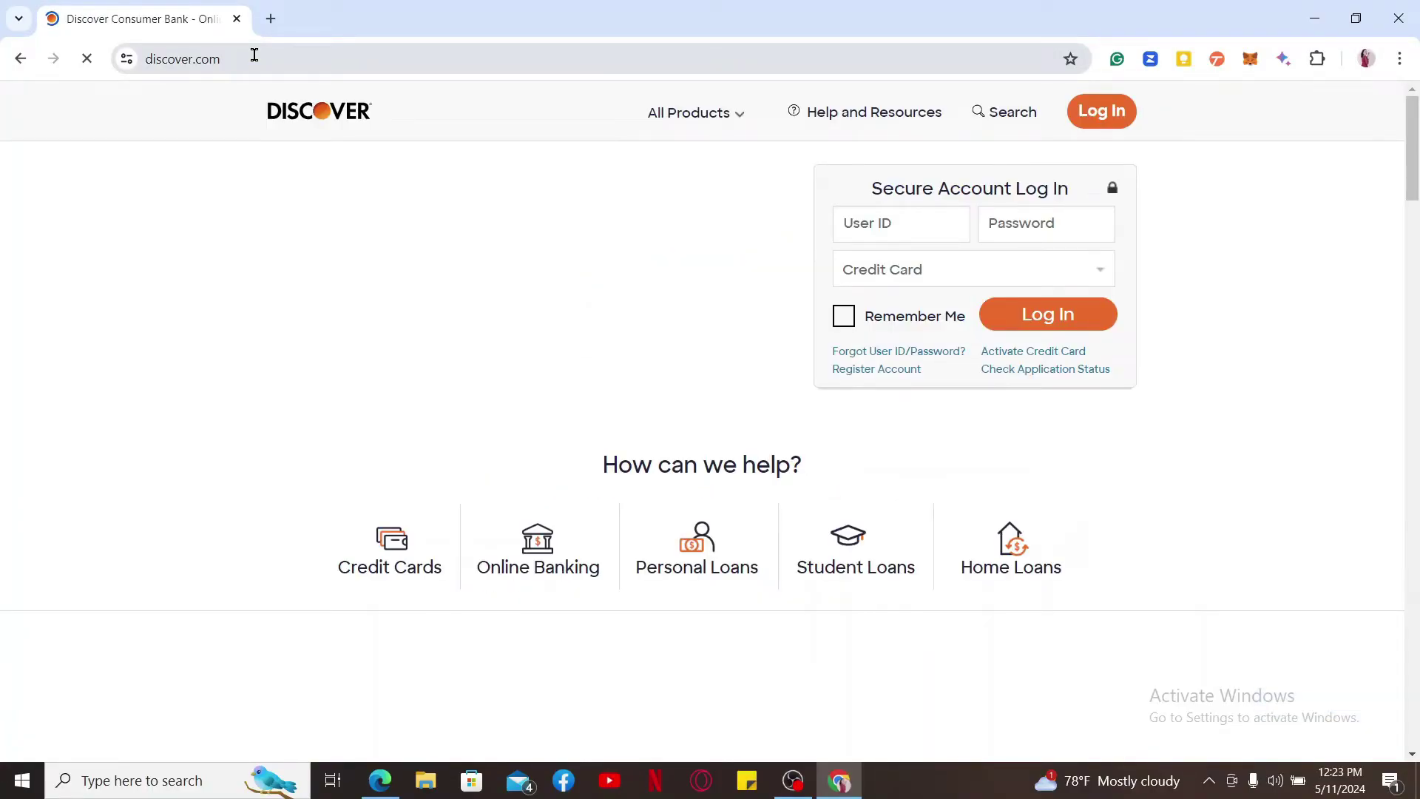
scroll(785, 412, down, 3)
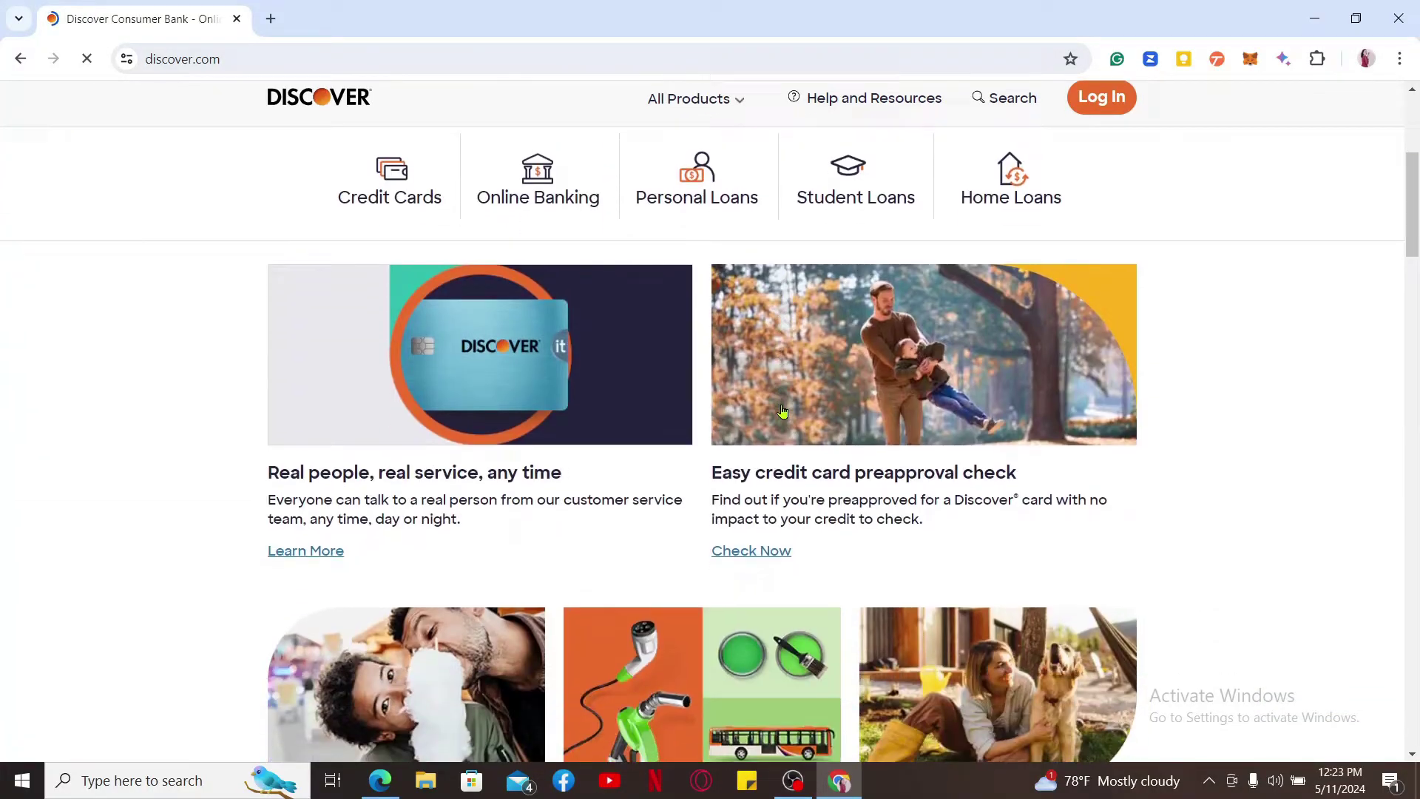
scroll(785, 411, down, 3)
scroll(785, 412, down, 10)
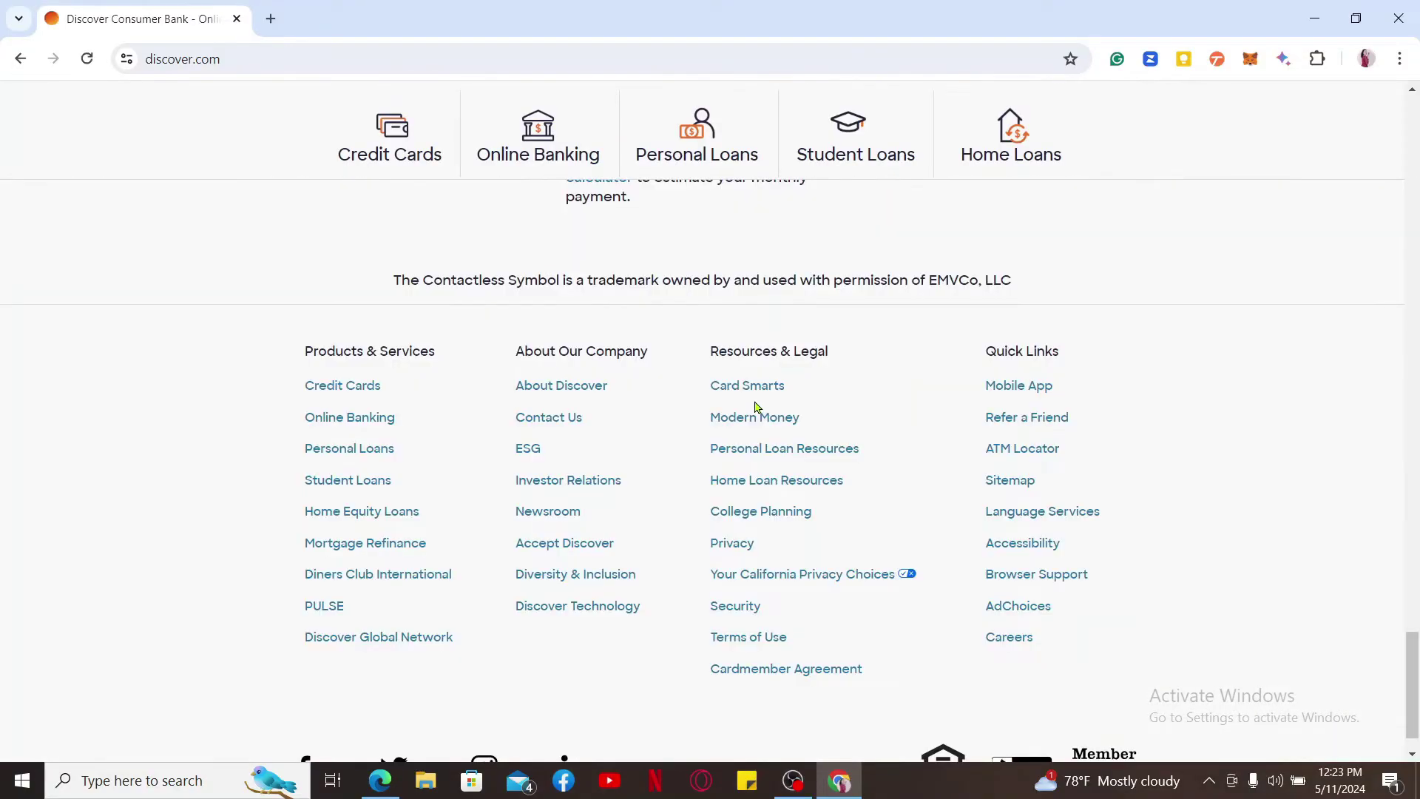
Open Discover's Contact Us page to see the Message an agent and 1-800-DISCOVER details
click(577, 422)
scroll(573, 410, down, 1)
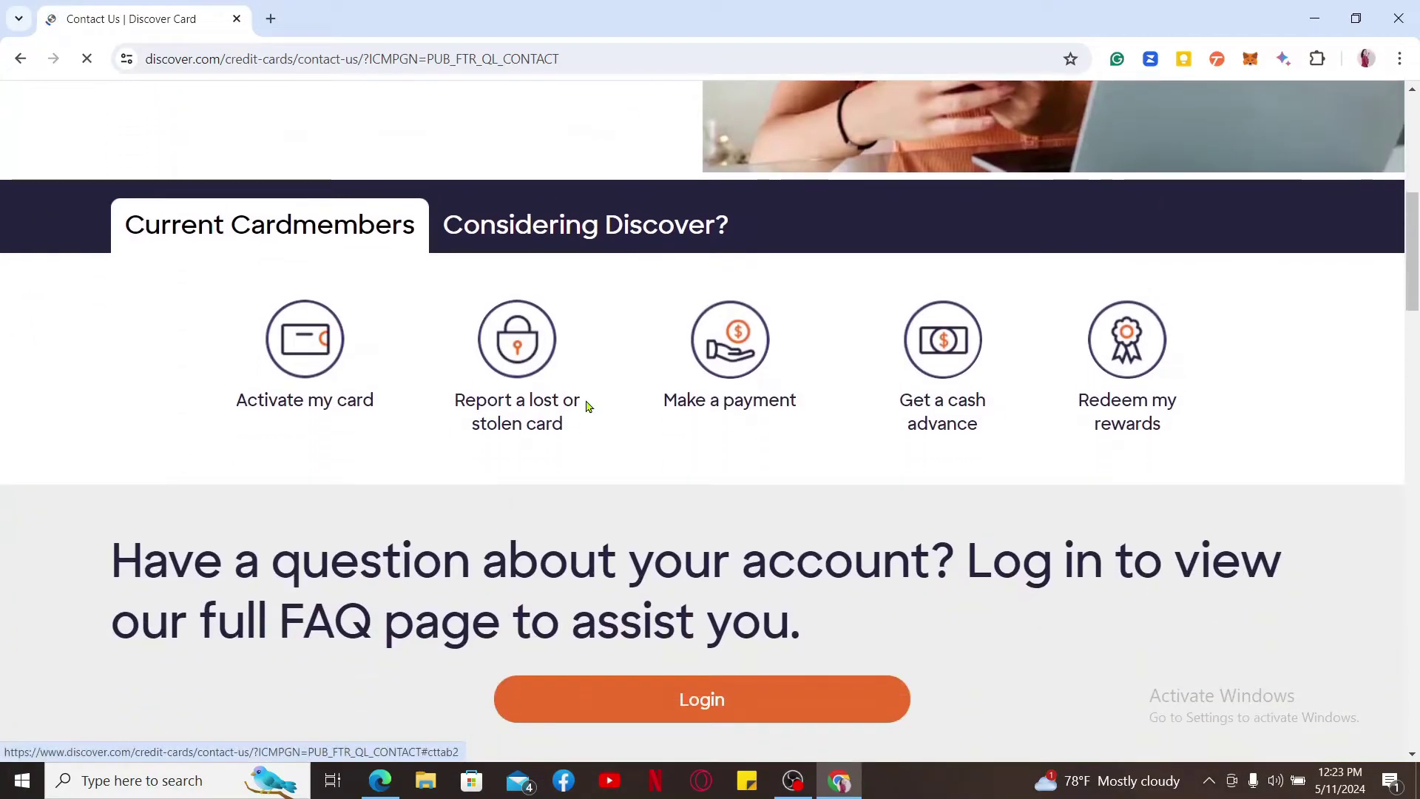
scroll(573, 410, down, 2)
scroll(588, 408, down, 4)
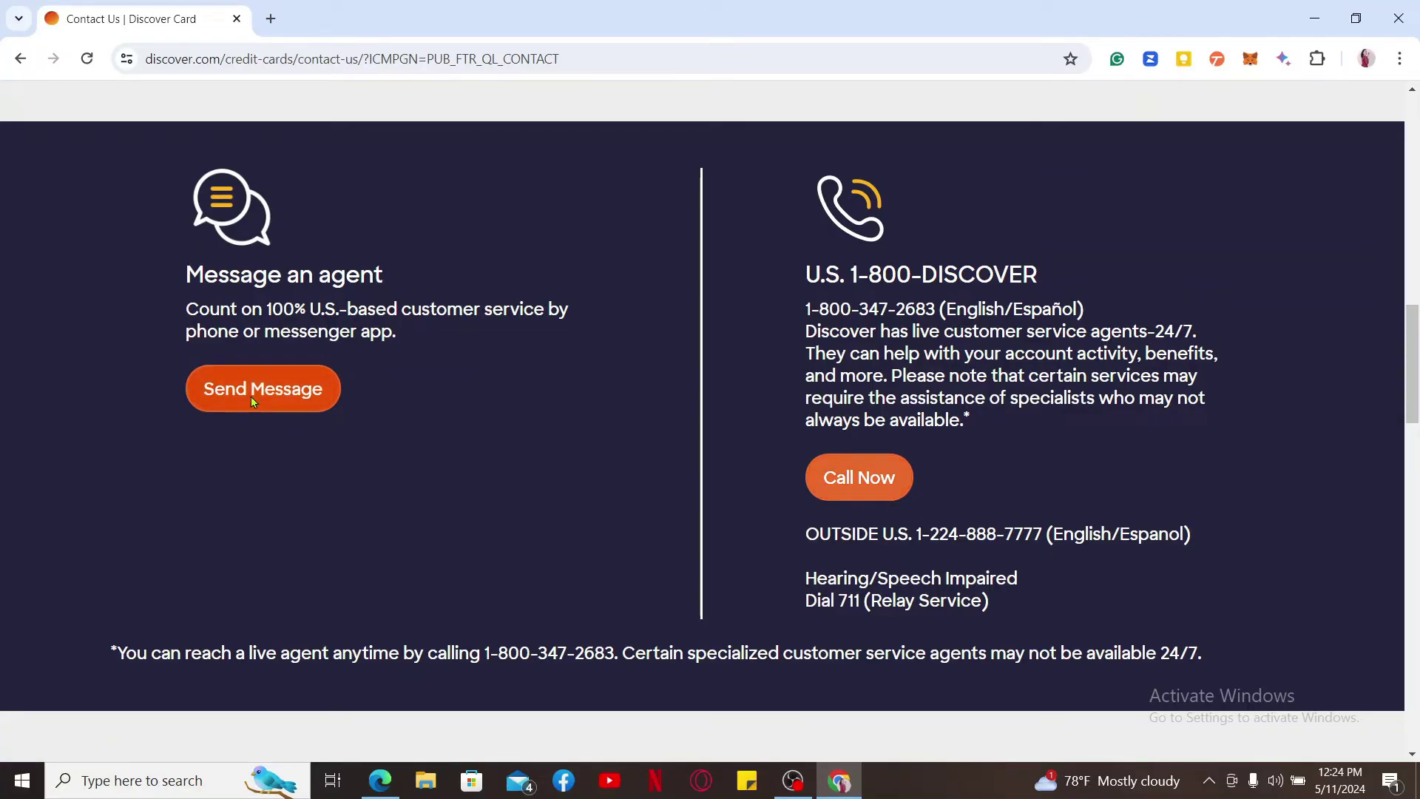
Select Send Message to open Discover's chat welcome panel
click(257, 379)
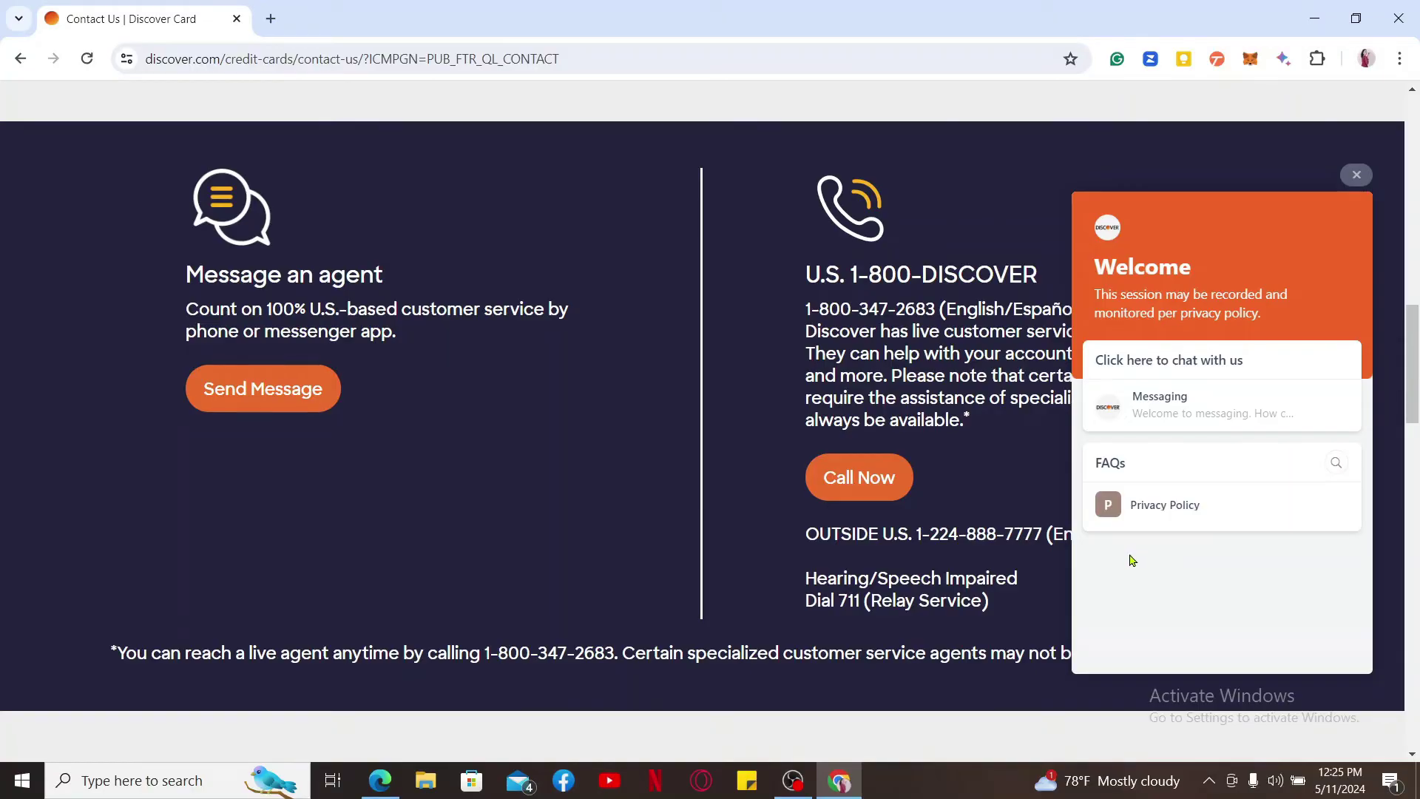
click(1313, 18)
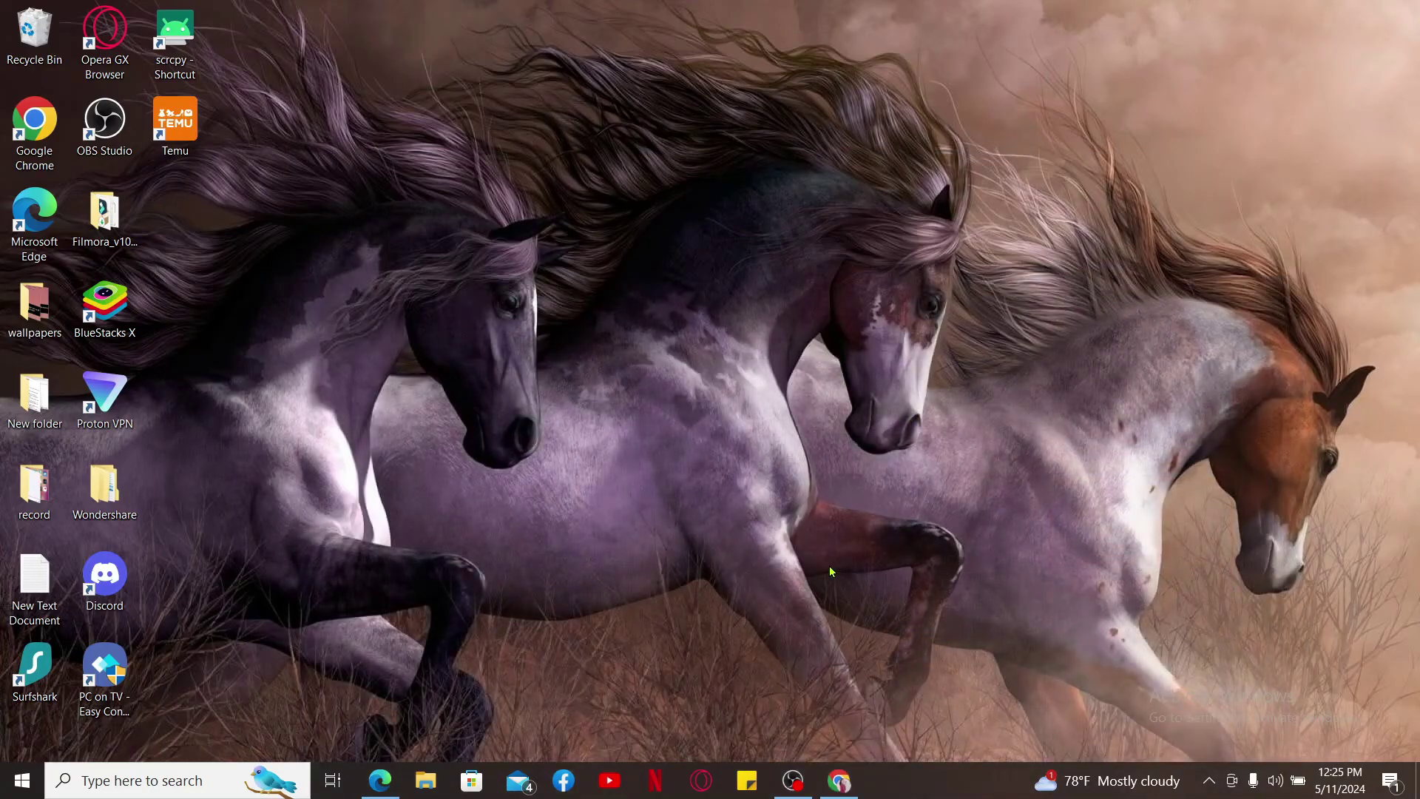